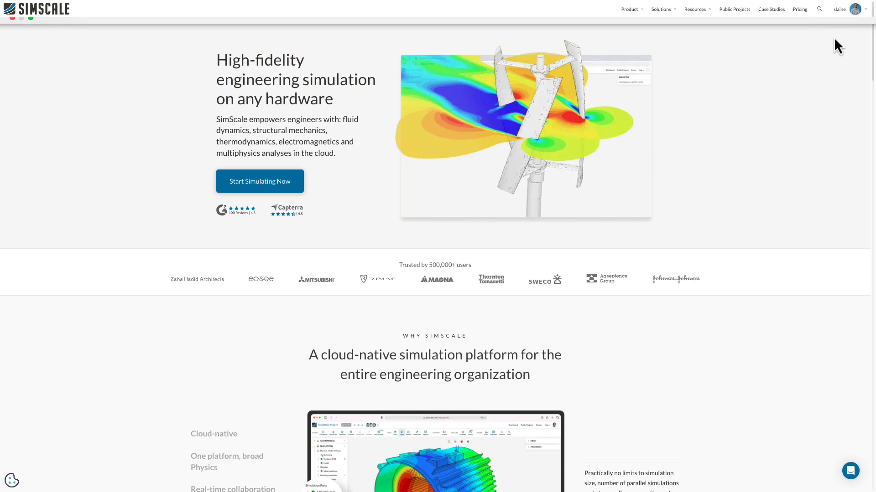
Open the projects dashboard and create a new private project titled "muffler demo"
{"action": "left_click", "coordinate": [837, 30]}
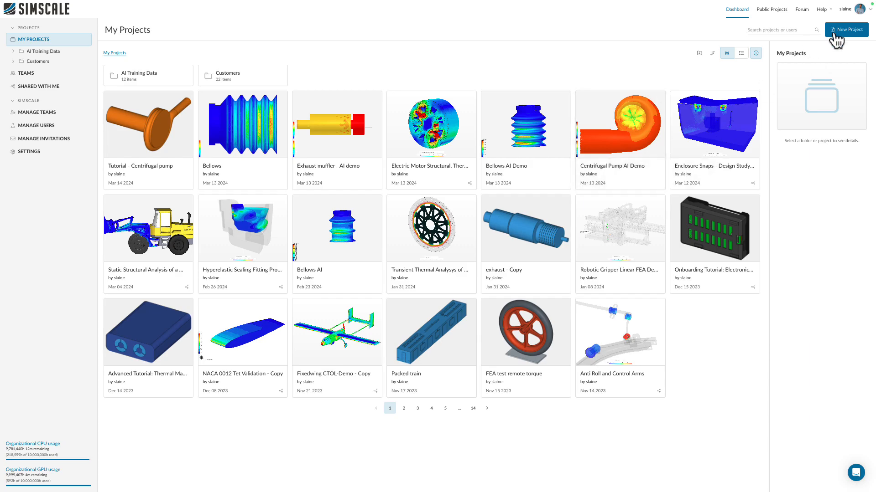
{"action": "left_click", "coordinate": [844, 32]}
{"action": "left_click", "coordinate": [460, 181]}
{"action": "type", "text": "muffler demo"}
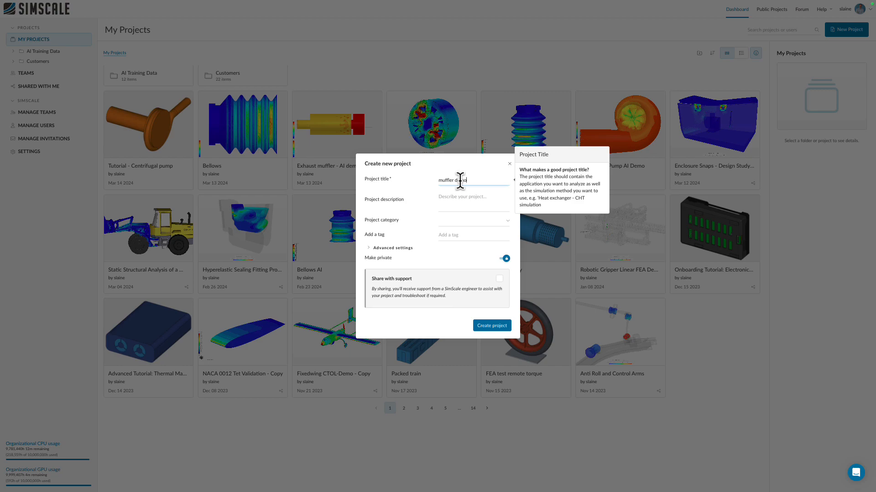
{"action": "left_click", "coordinate": [497, 324]}
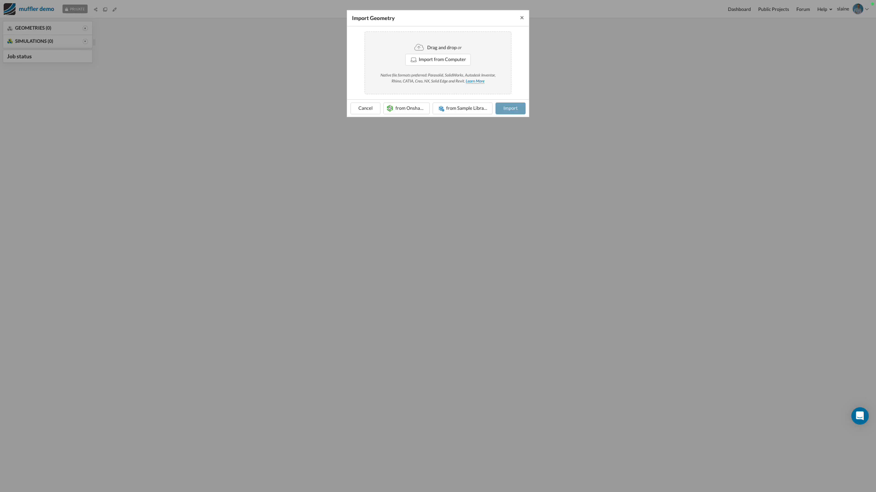
Import the Parasolid geometries Muffler_14.x_t and Muffler_19.x_t into the project
{"action": "left_click_drag", "start_coordinate": [107, 201], "coordinate": [472, 65]}
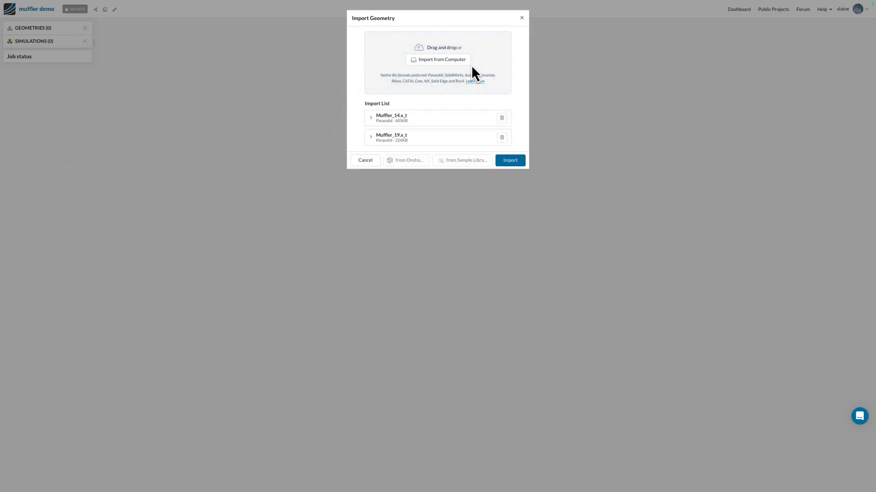
{"action": "left_click", "coordinate": [509, 161]}
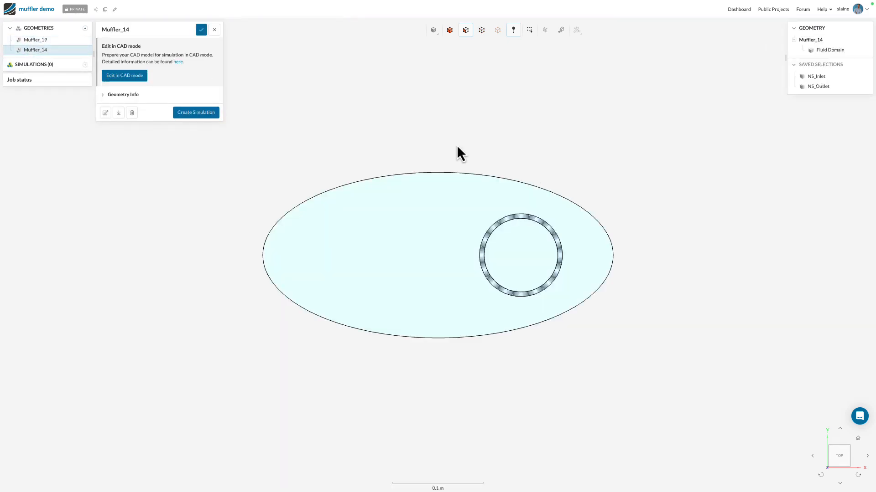
Display the Muffler_14 model as translucent surfaces with wireframe to reveal its internal pipes
{"action": "left_click_drag", "start_coordinate": [549, 378], "coordinate": [552, 234]}
{"action": "scroll", "coordinate": [553, 234], "scroll_direction": "down", "scroll_amount": 3}
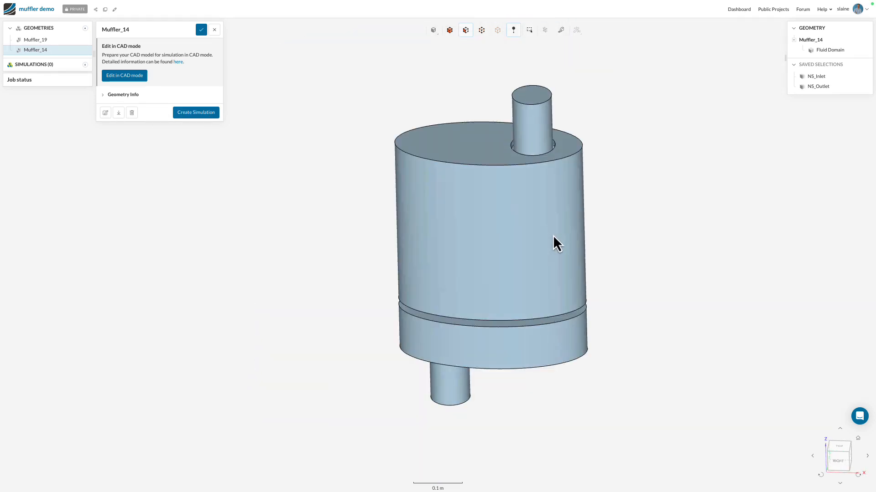
{"action": "left_click", "coordinate": [433, 30]}
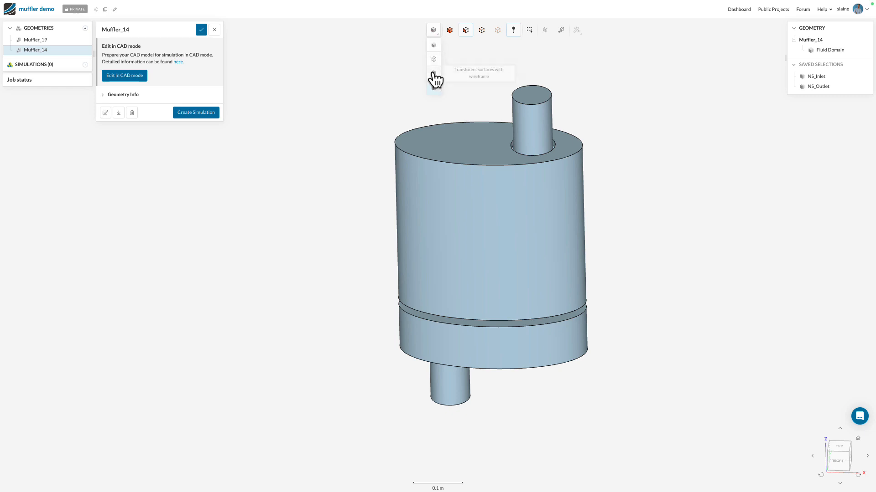
{"action": "left_click", "coordinate": [435, 74]}
{"action": "left_click_drag", "start_coordinate": [436, 76], "coordinate": [666, 198]}
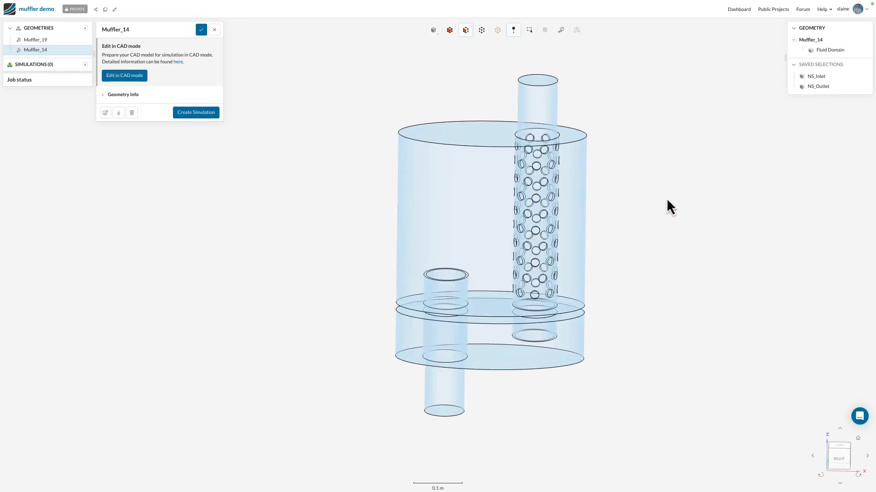
Create an Incompressible flow simulation for the Muffler_19 geometry
{"action": "left_click", "coordinate": [51, 39]}
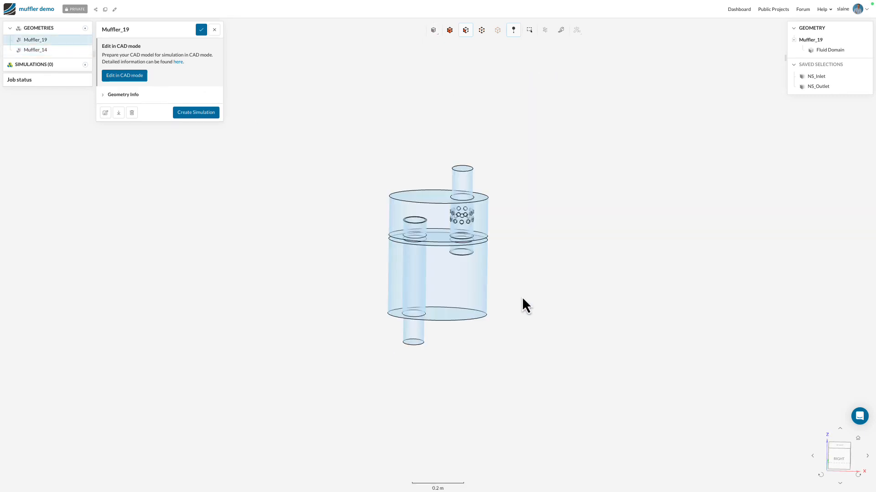
{"action": "scroll", "coordinate": [522, 299], "scroll_direction": "up", "scroll_amount": 3}
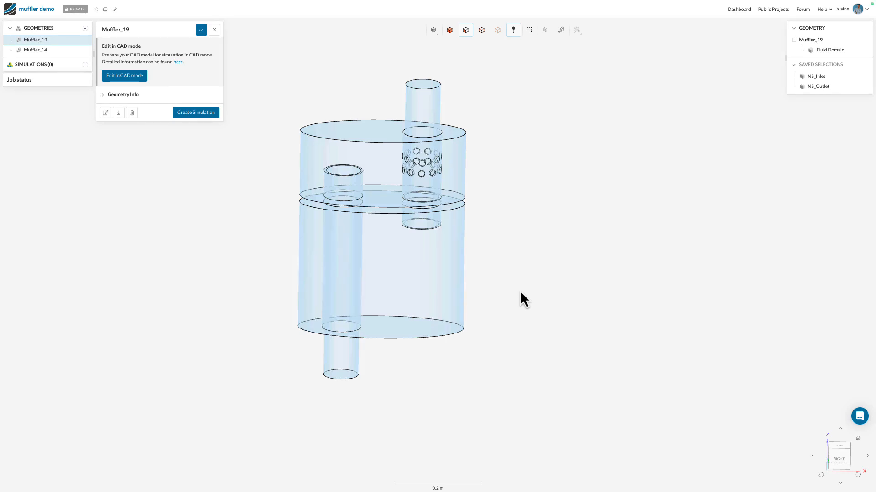
{"action": "left_click", "coordinate": [197, 113]}
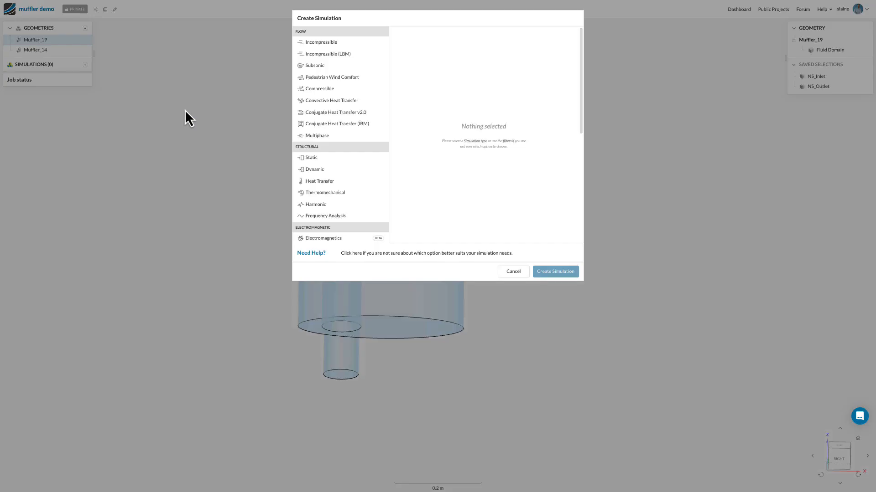
{"action": "left_click", "coordinate": [320, 43]}
{"action": "left_click", "coordinate": [554, 272]}
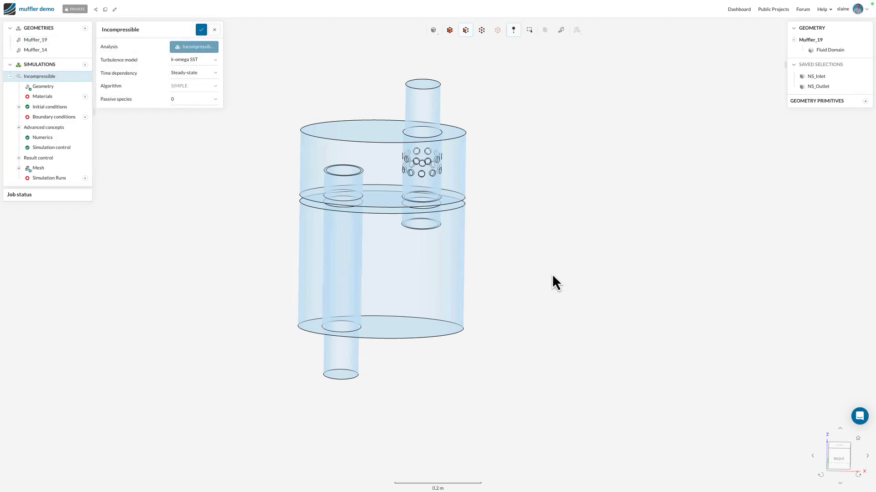
Assign the default Air material to the Fluid Domain volume
{"action": "left_click", "coordinate": [85, 96]}
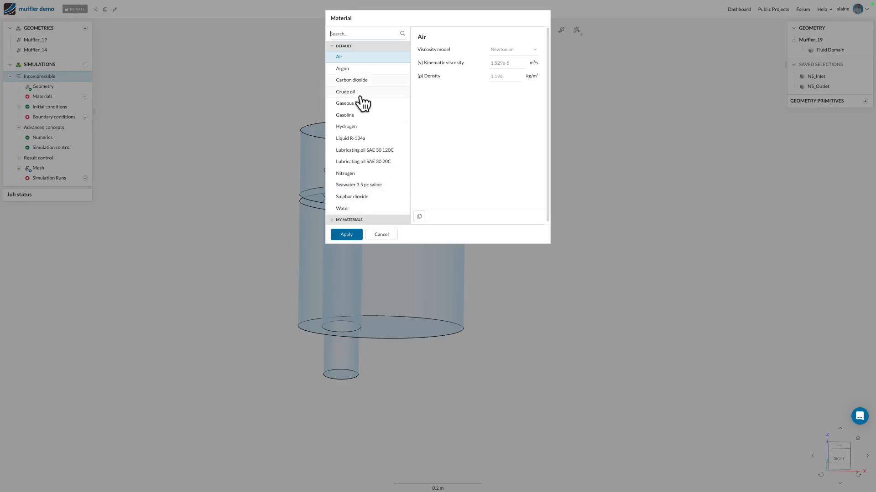
{"action": "left_click", "coordinate": [352, 234]}
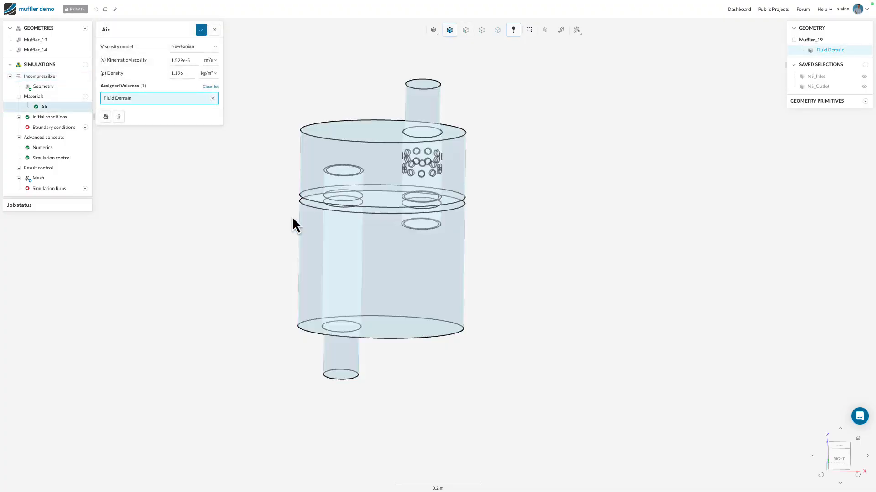
{"action": "left_click", "coordinate": [201, 30]}
Add a velocity inlet boundary condition on the end face of the upper pipe
{"action": "left_click", "coordinate": [85, 128]}
{"action": "left_click", "coordinate": [102, 129]}
{"action": "left_click", "coordinate": [427, 85]}
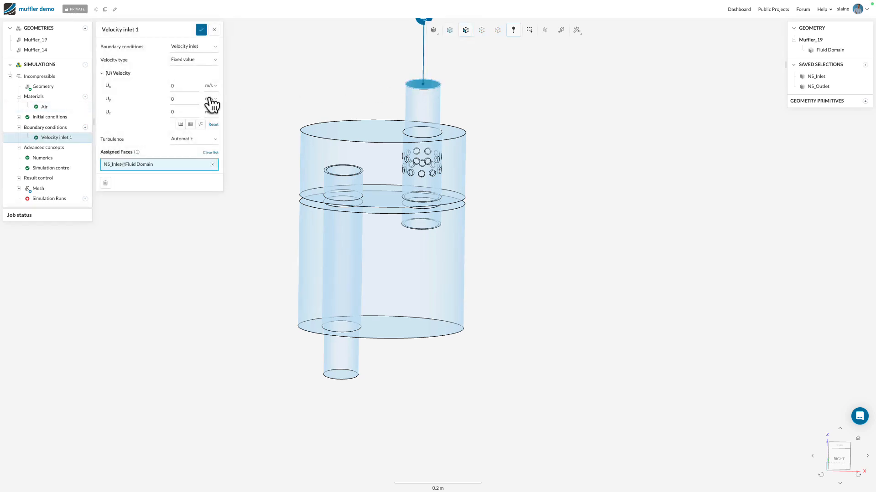
Set the velocity inlet to a volumetric flow rate of 0.01 m³/s
{"action": "left_click", "coordinate": [195, 63]}
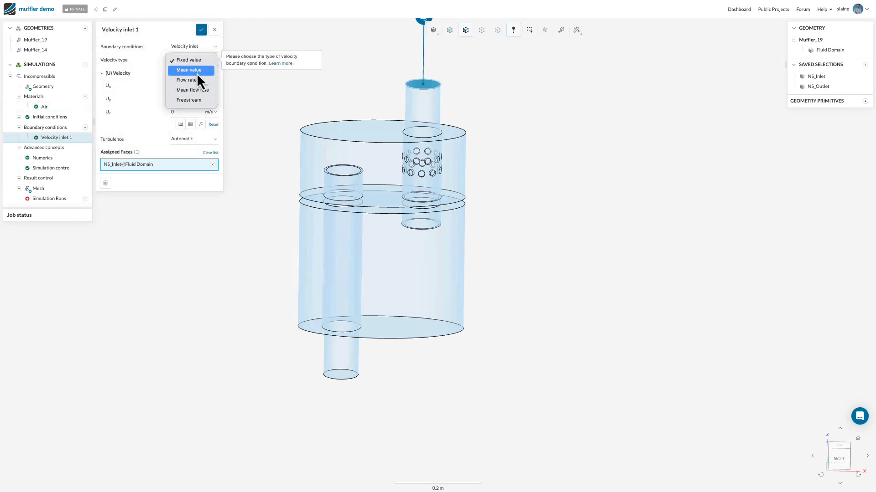
{"action": "left_click", "coordinate": [196, 80]}
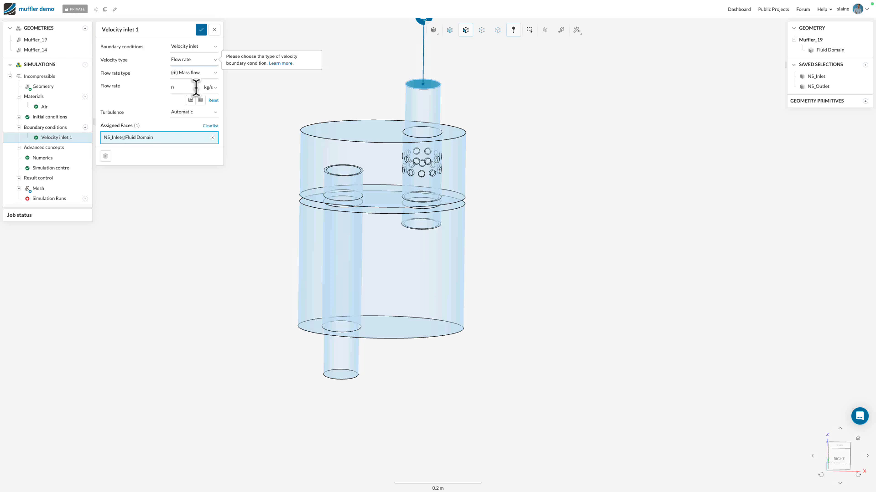
{"action": "left_click", "coordinate": [211, 88]}
{"action": "left_click", "coordinate": [195, 74]}
{"action": "left_click", "coordinate": [195, 84]}
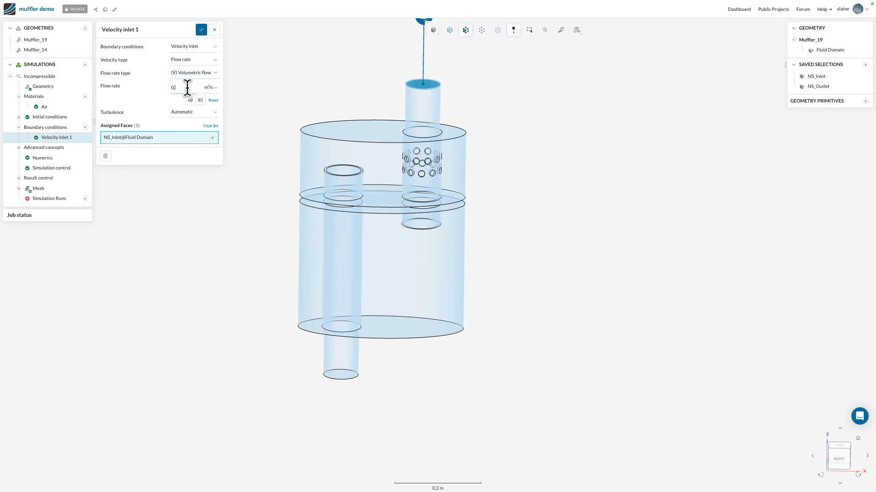
{"action": "left_click", "coordinate": [187, 88]}
{"action": "type", "text": "0.01"}
{"action": "left_click", "coordinate": [201, 30]}
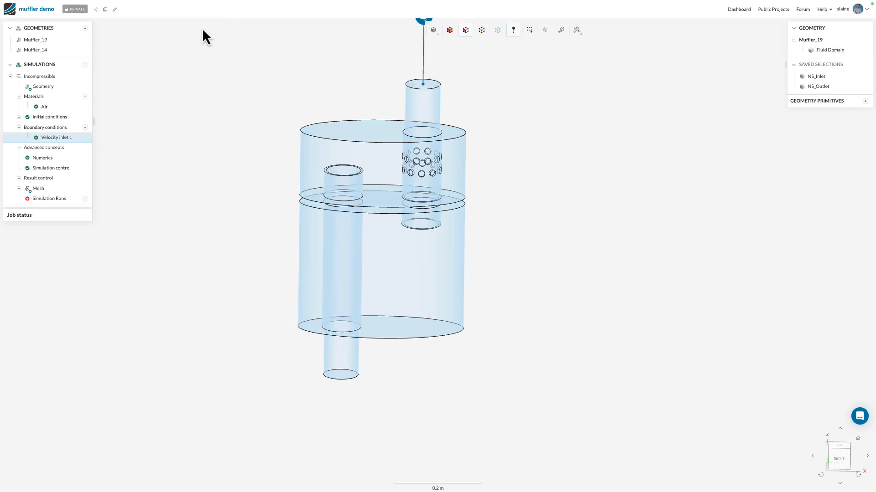
Add a fixed-value pressure outlet boundary condition on the end face of the lower pipe
{"action": "left_click", "coordinate": [85, 128]}
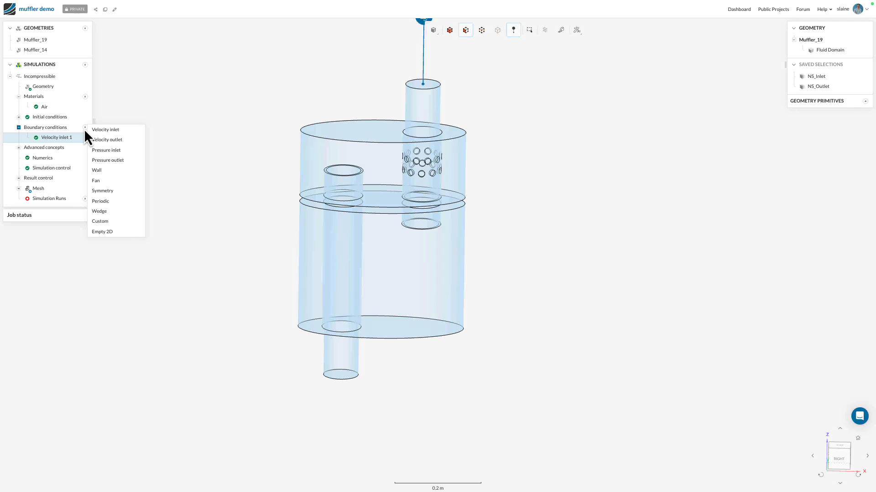
{"action": "left_click", "coordinate": [123, 160]}
{"action": "left_click_drag", "start_coordinate": [449, 361], "coordinate": [338, 327]}
{"action": "left_click", "coordinate": [338, 326]}
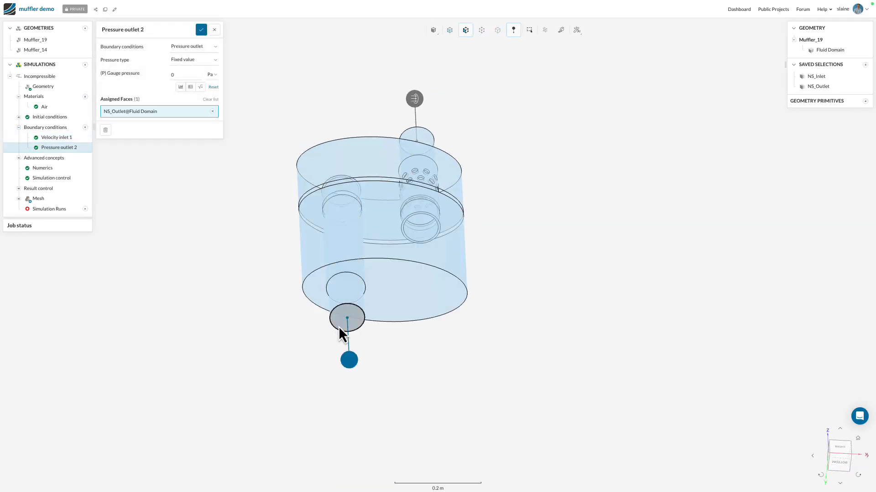
{"action": "left_click", "coordinate": [201, 30]}
Create a new simulation run, check its estimated duration and start it
{"action": "left_click_drag", "start_coordinate": [563, 145], "coordinate": [554, 338]}
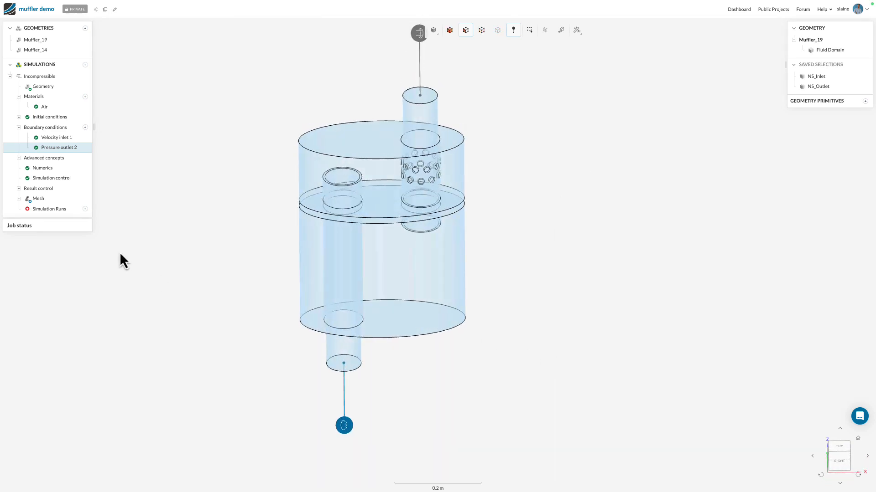
{"action": "left_click", "coordinate": [86, 210]}
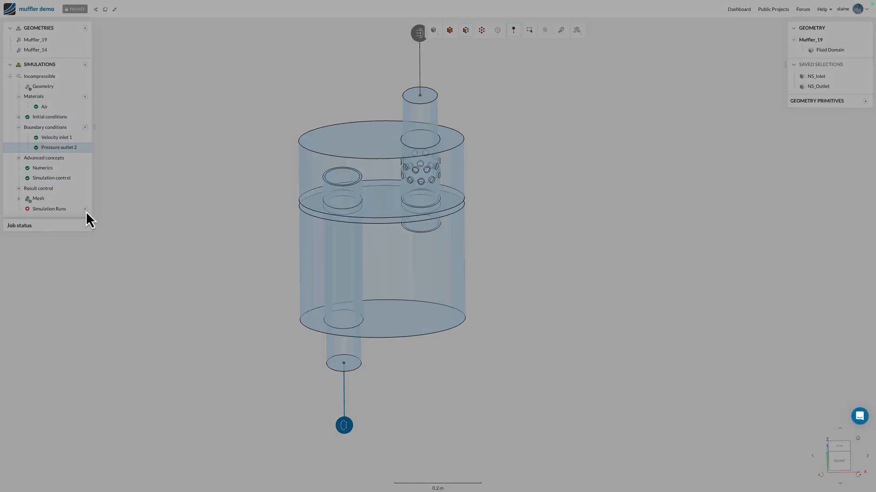
{"action": "left_click_drag", "start_coordinate": [487, 66], "coordinate": [413, 55]}
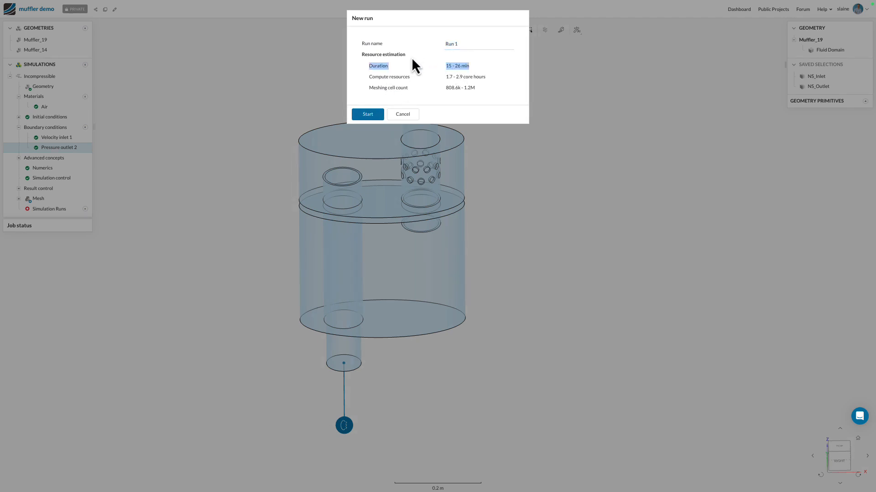
{"action": "left_click", "coordinate": [377, 115]}
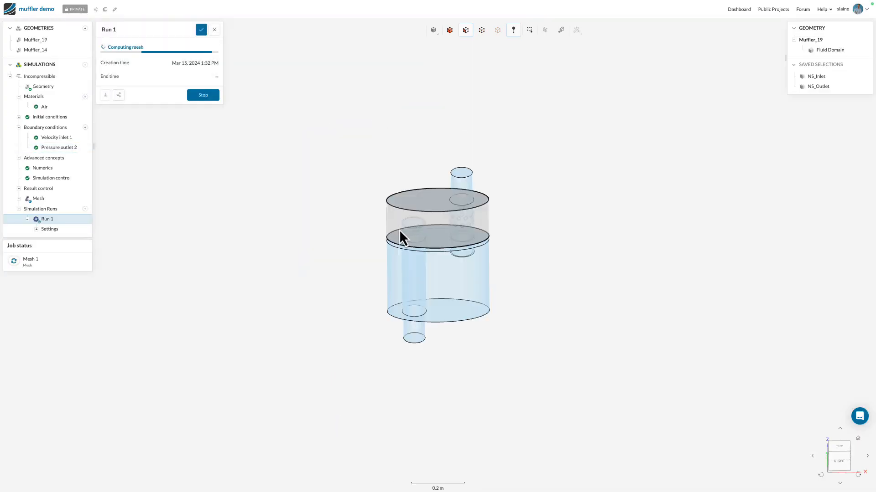
Reopen the velocity inlet settings and show the pressure prediction of the Muffler 2.0 AI model on Muffler_19
{"action": "scroll", "coordinate": [405, 299], "scroll_direction": "up", "scroll_amount": 3}
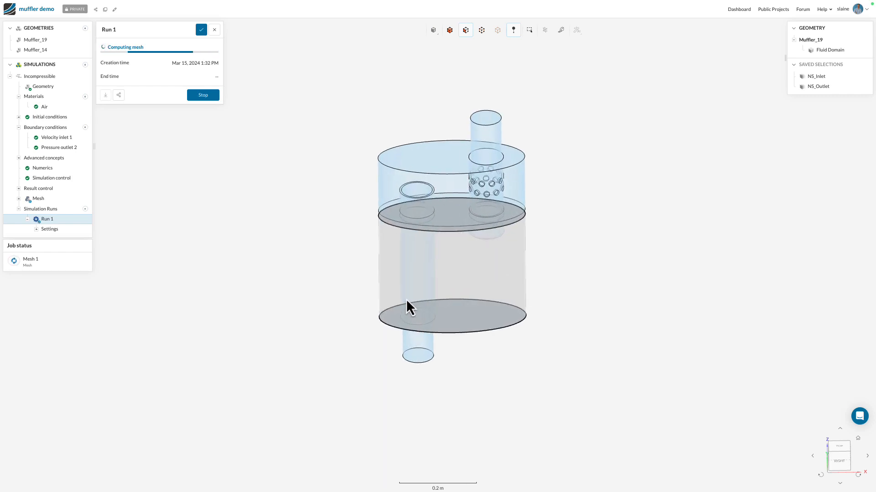
{"action": "left_click", "coordinate": [45, 100]}
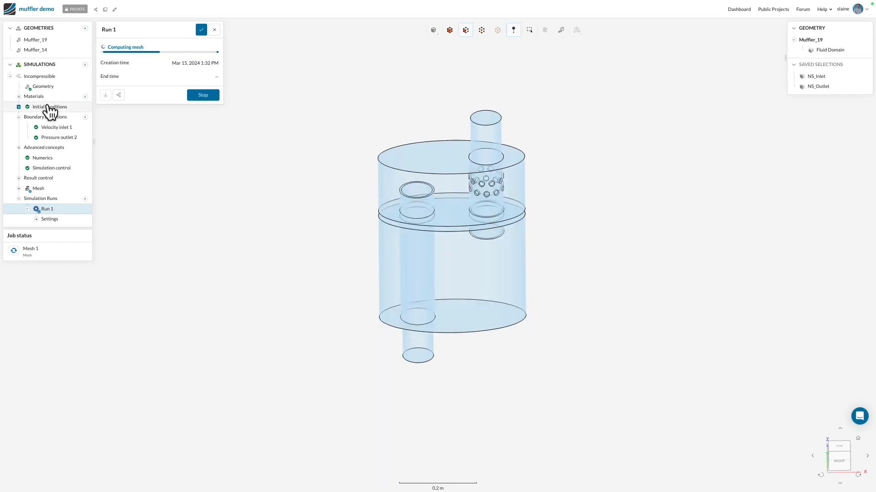
{"action": "left_click", "coordinate": [55, 127]}
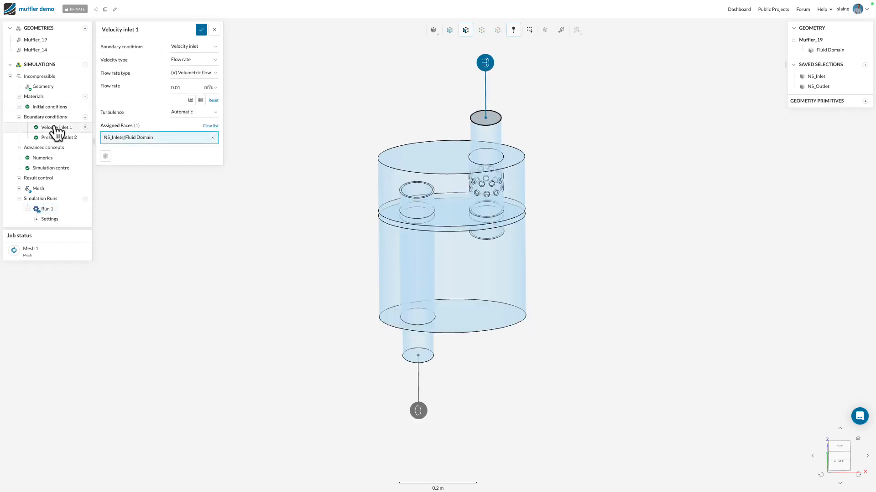
{"action": "left_click", "coordinate": [583, 39]}
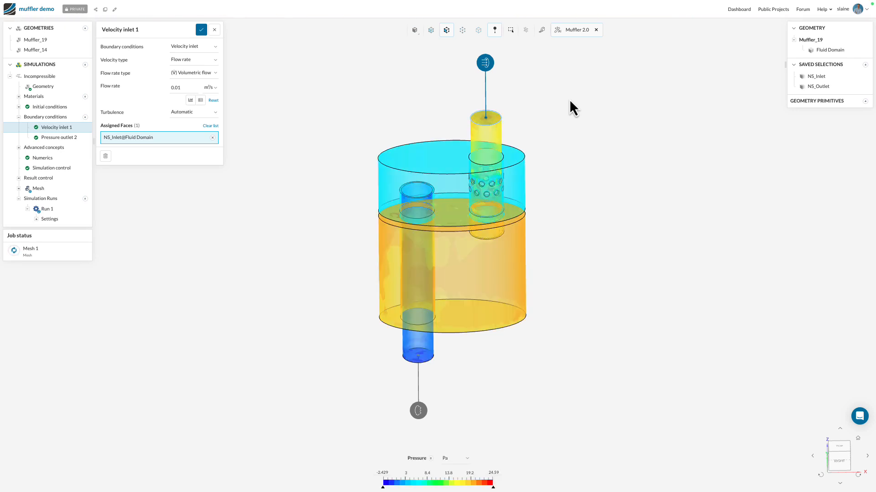
Inspect the predicted pressure on the muffler, then set the inlet's volumetric flow rate to 0.02 m³/s
{"action": "left_click_drag", "start_coordinate": [628, 285], "coordinate": [513, 299]}
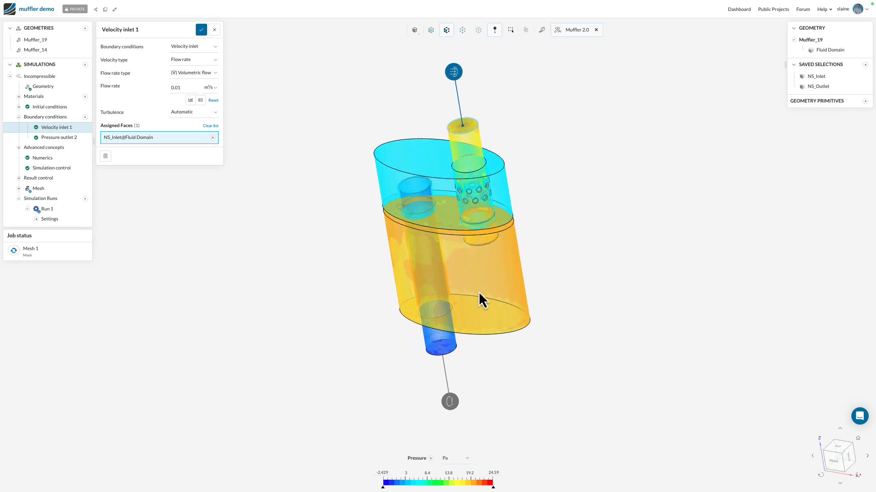
{"action": "scroll", "coordinate": [448, 285], "scroll_direction": "up", "scroll_amount": 3}
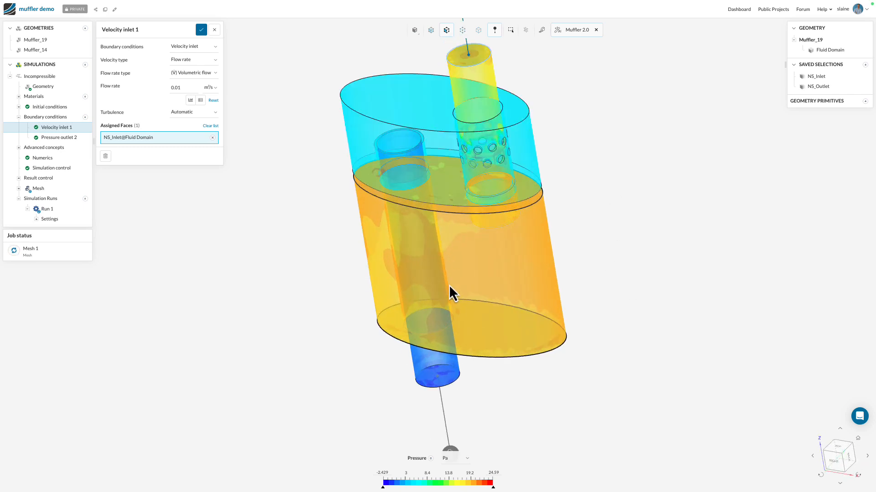
{"action": "left_click", "coordinate": [187, 88]}
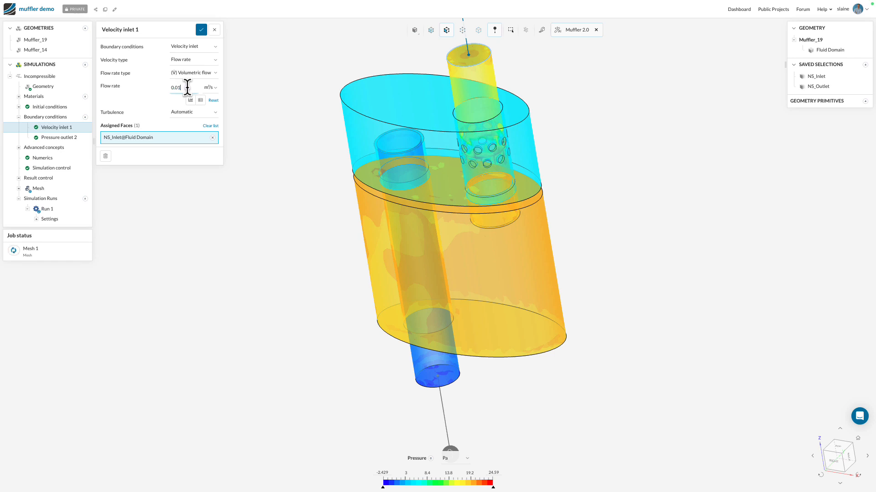
{"action": "key", "text": "BackSpace"}
{"action": "type", "text": "2"}
{"action": "left_click", "coordinate": [201, 30]}
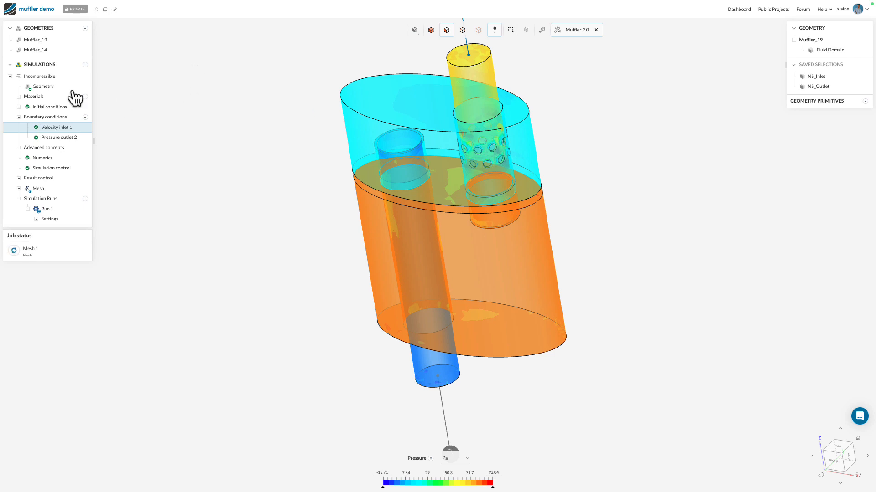
Swap the simulation geometry to Muffler_14 and examine the model closely from another angle
{"action": "left_click", "coordinate": [58, 88]}
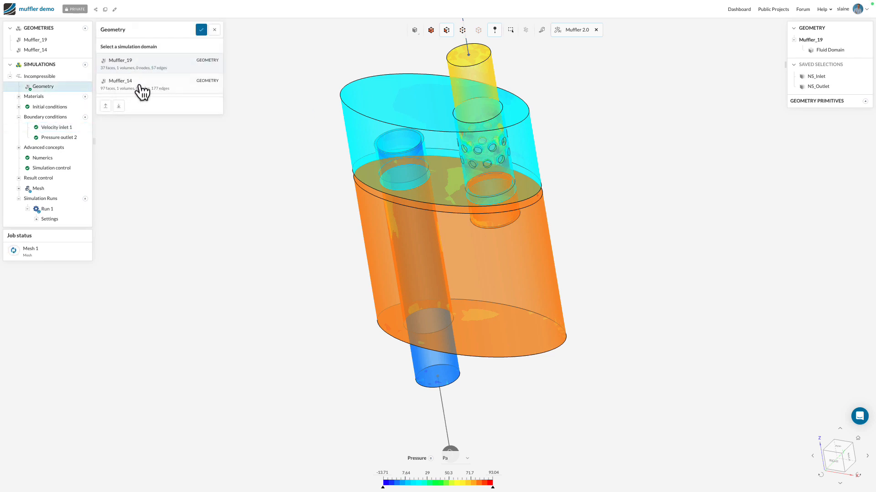
{"action": "left_click", "coordinate": [141, 85]}
{"action": "left_click", "coordinate": [201, 29]}
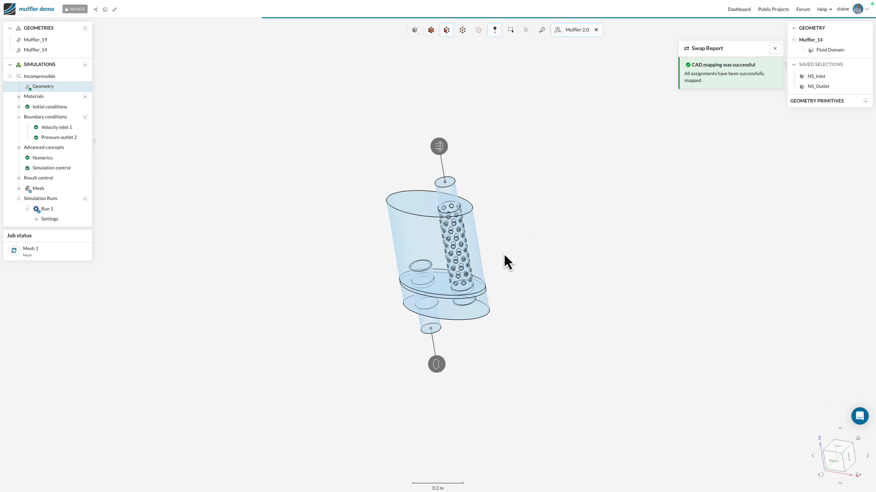
{"action": "scroll", "coordinate": [504, 253], "scroll_direction": "up", "scroll_amount": 2}
{"action": "scroll", "coordinate": [504, 253], "scroll_direction": "up", "scroll_amount": 1}
{"action": "left_click_drag", "start_coordinate": [503, 253], "coordinate": [550, 212]}
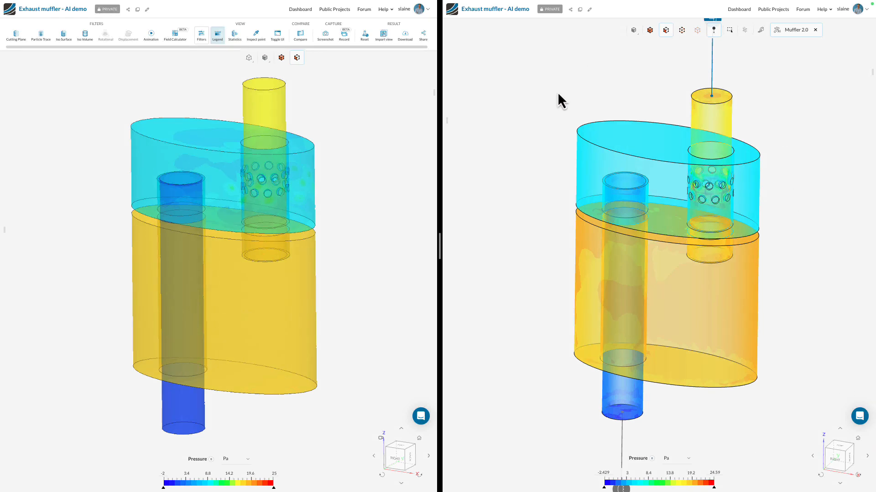
Compare the pressure distributions of the simulated and AI-predicted mufflers from a matching side view
{"action": "left_click_drag", "start_coordinate": [806, 272], "coordinate": [560, 254]}
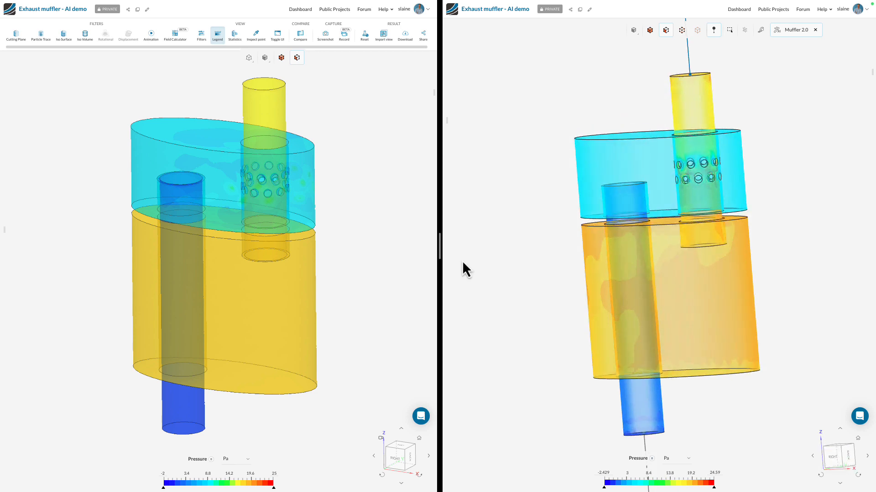
{"action": "left_click_drag", "start_coordinate": [354, 231], "coordinate": [371, 208]}
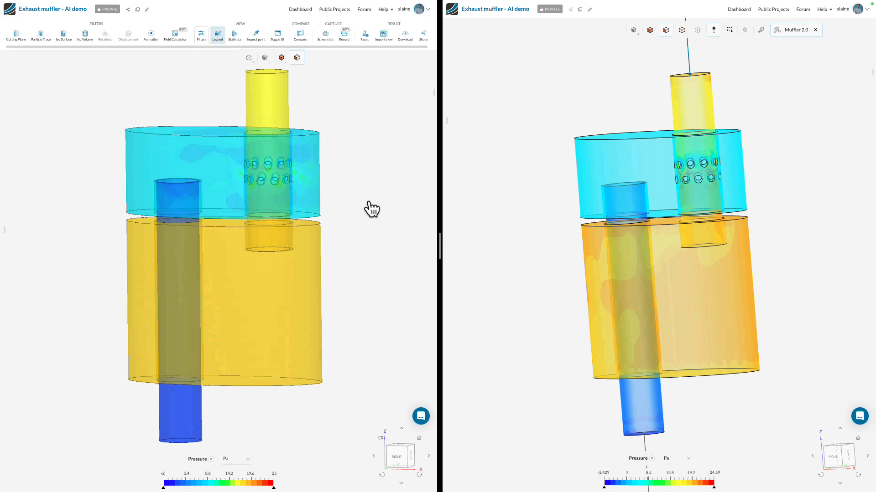